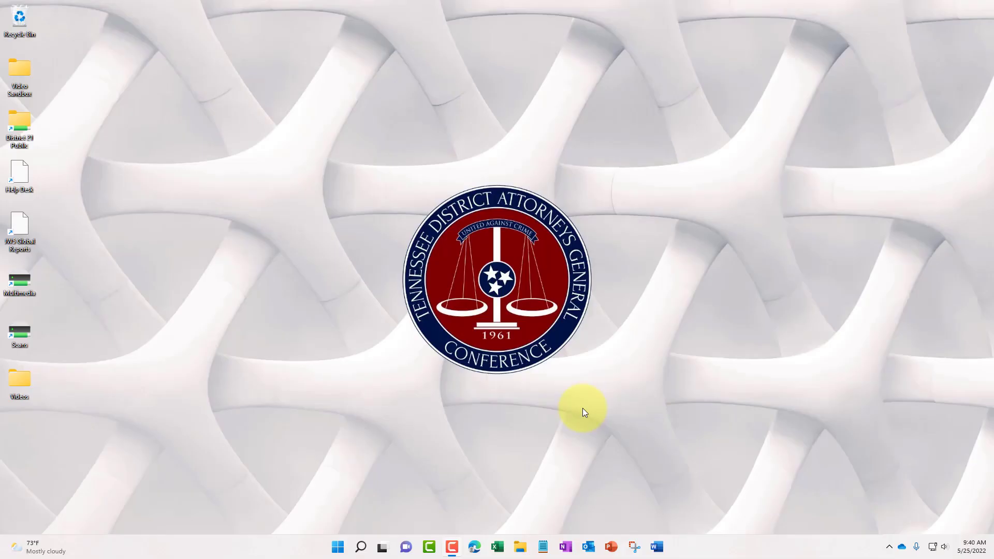
# - Open File Explorer, view the OneDrive folder's contents, then close the window
pyautogui.click(522, 549)
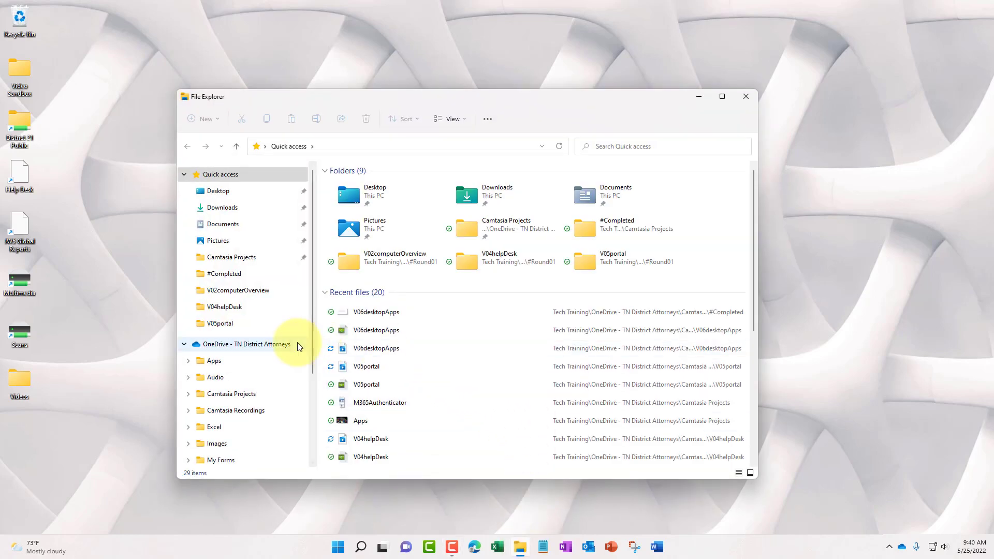
pyautogui.click(279, 348)
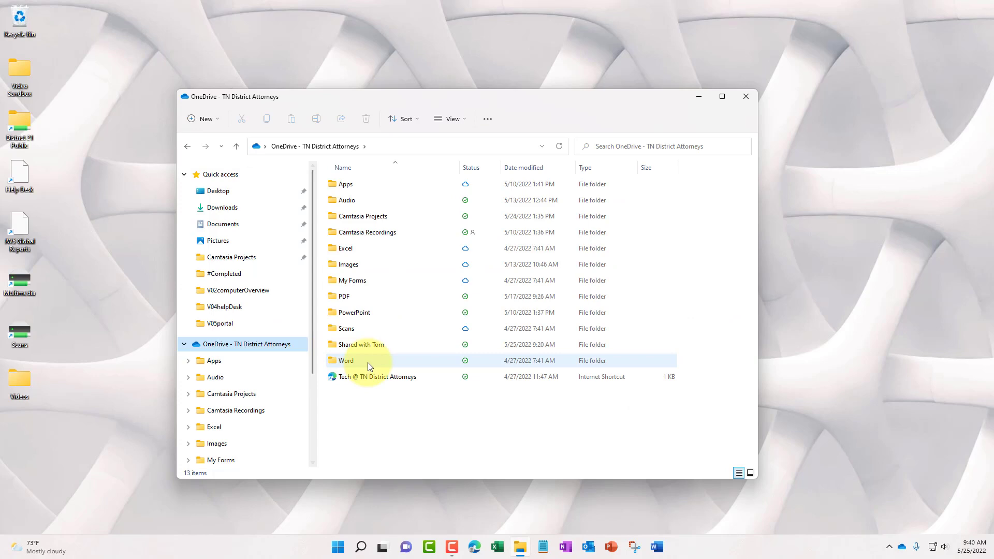
pyautogui.click(741, 101)
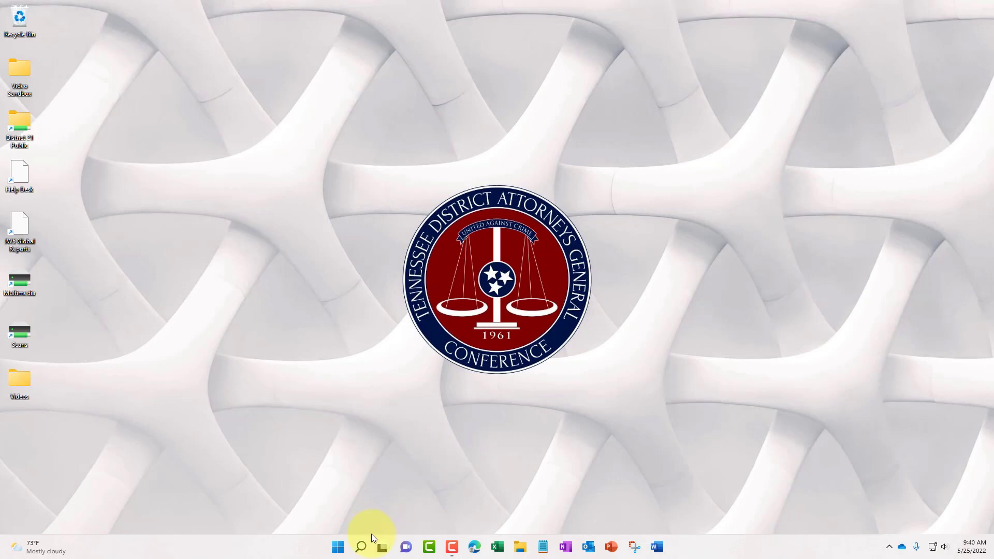
# - Search Windows for 'onedrive' and pin the OneDrive app to the taskbar
pyautogui.click(361, 544)
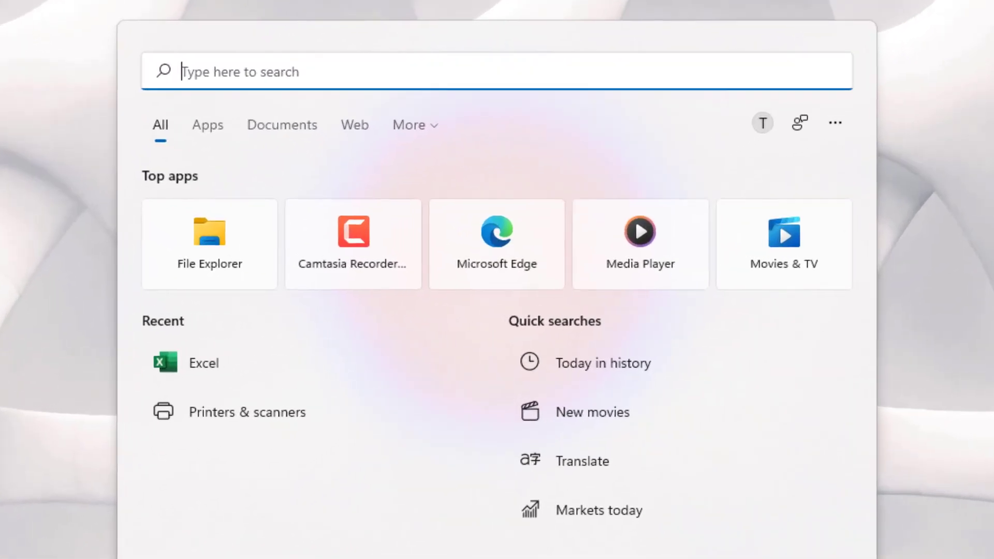
pyautogui.write('onedrive')
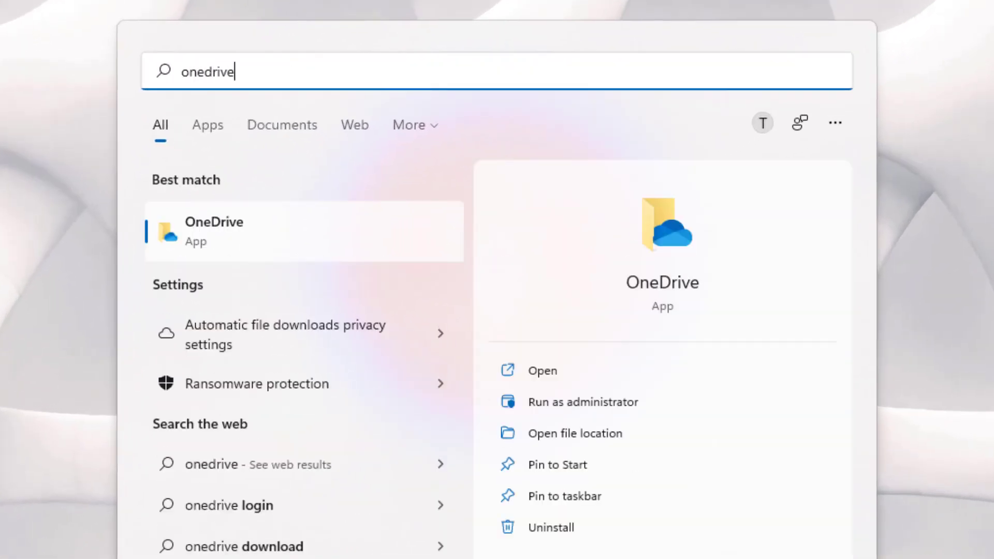
pyautogui.rightClick(206, 236)
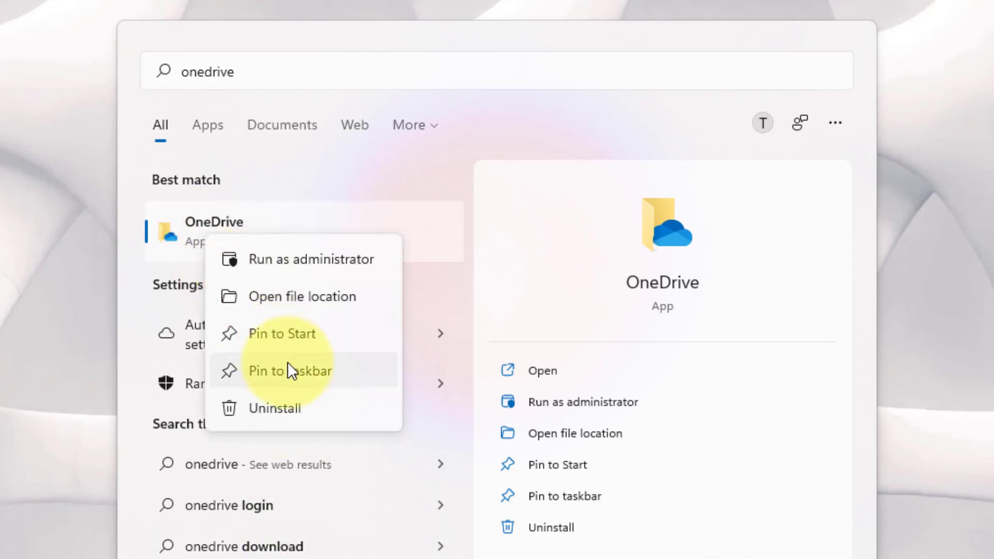
pyautogui.click(328, 369)
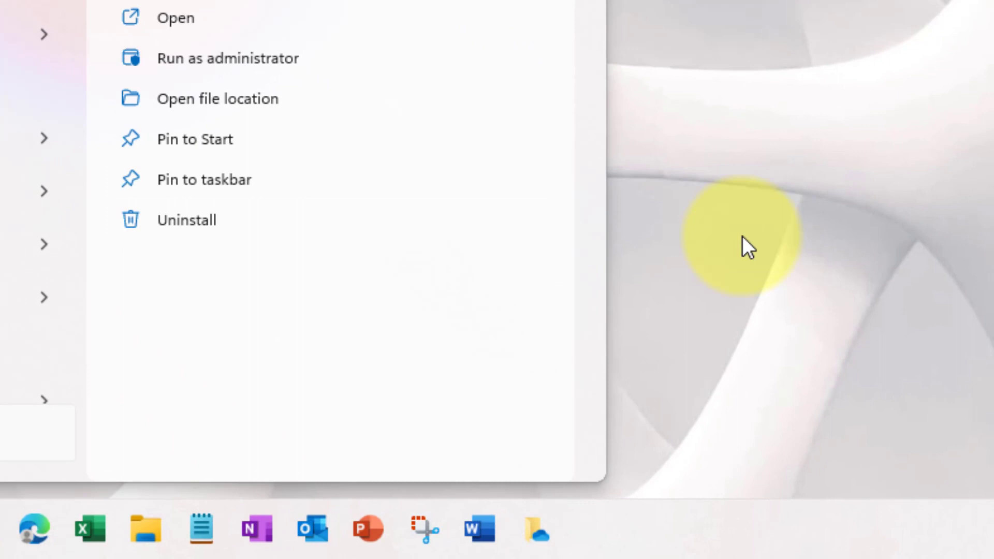
pyautogui.click(730, 326)
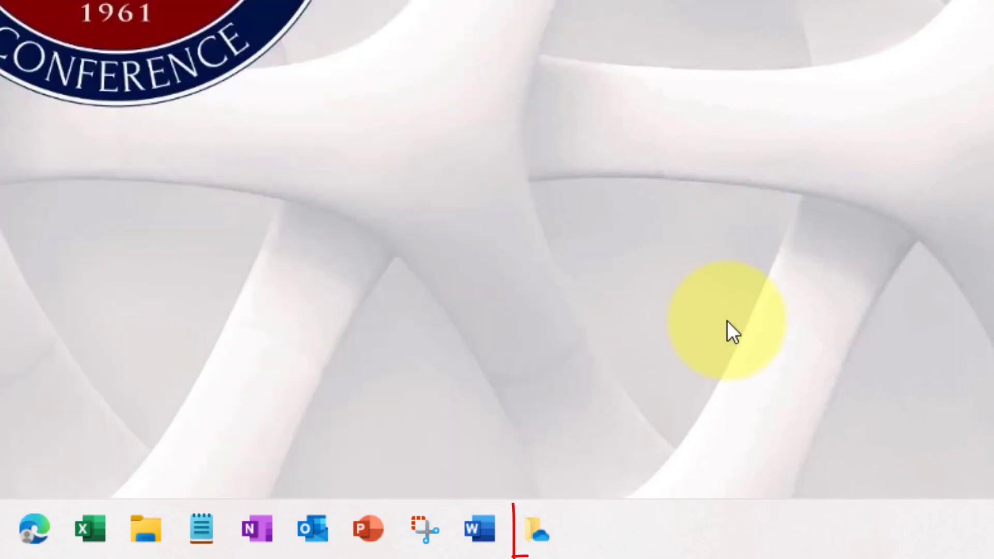
pyautogui.click(539, 530)
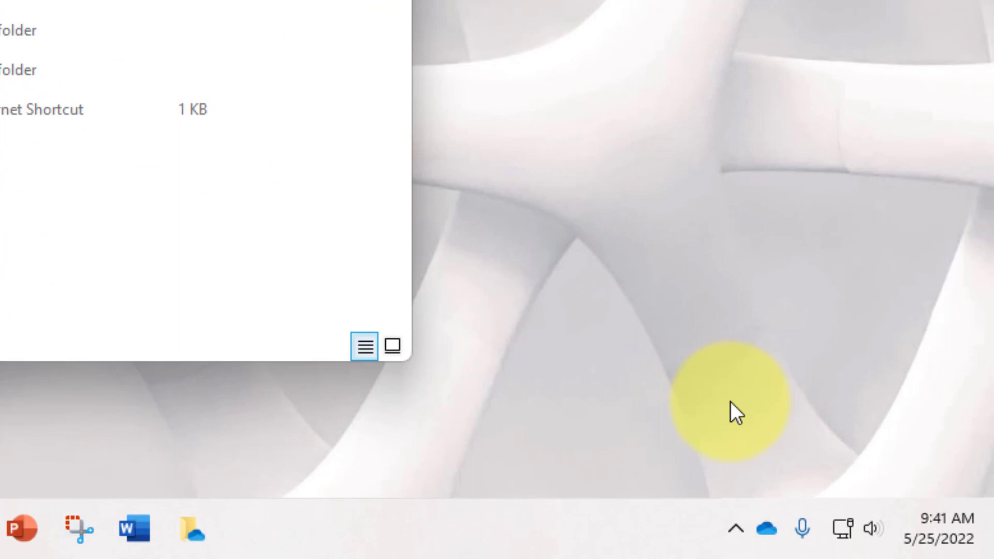
pyautogui.moveTo(769, 530)
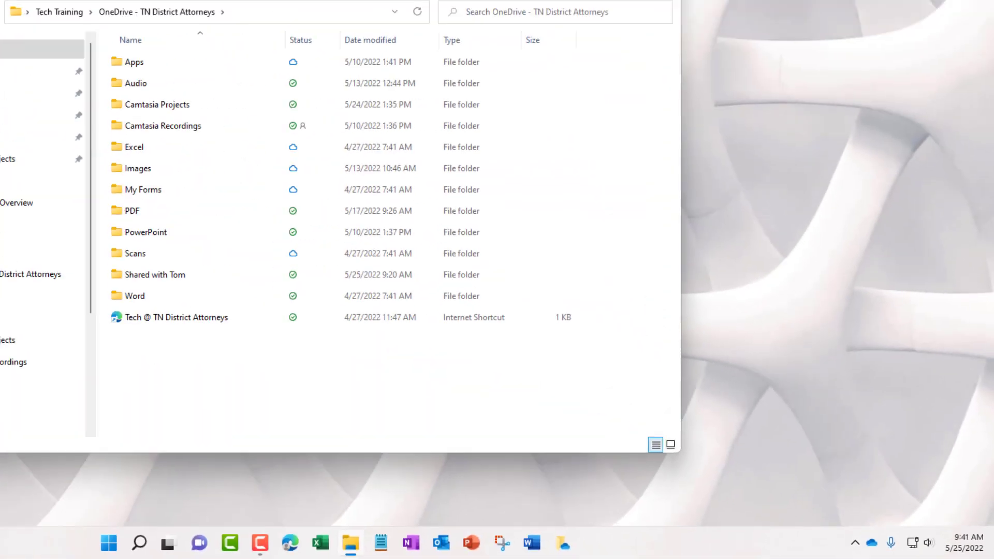
# - Drag the desktop Videos folder into the OneDrive - TN District Attorneys folder
pyautogui.moveTo(22, 380); pyautogui.dragTo(390, 452)
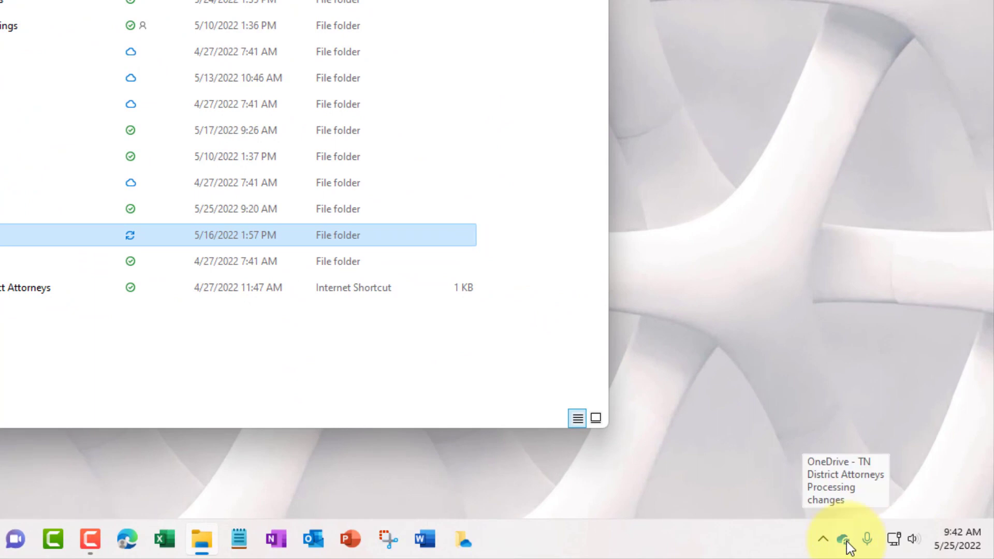
# - Review the Pause syncing durations in the OneDrive gear menu without pausing sync
pyautogui.click(846, 541)
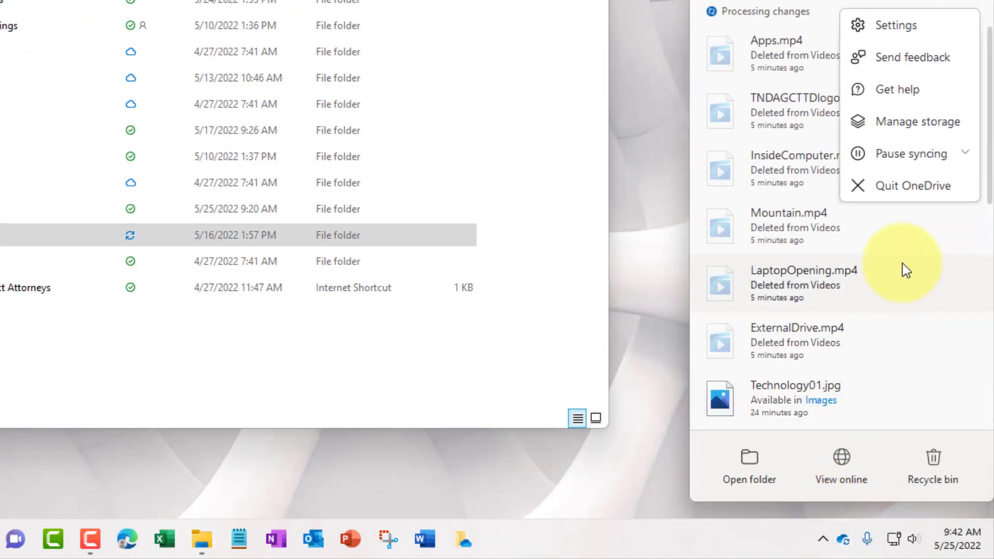
pyautogui.click(962, 153)
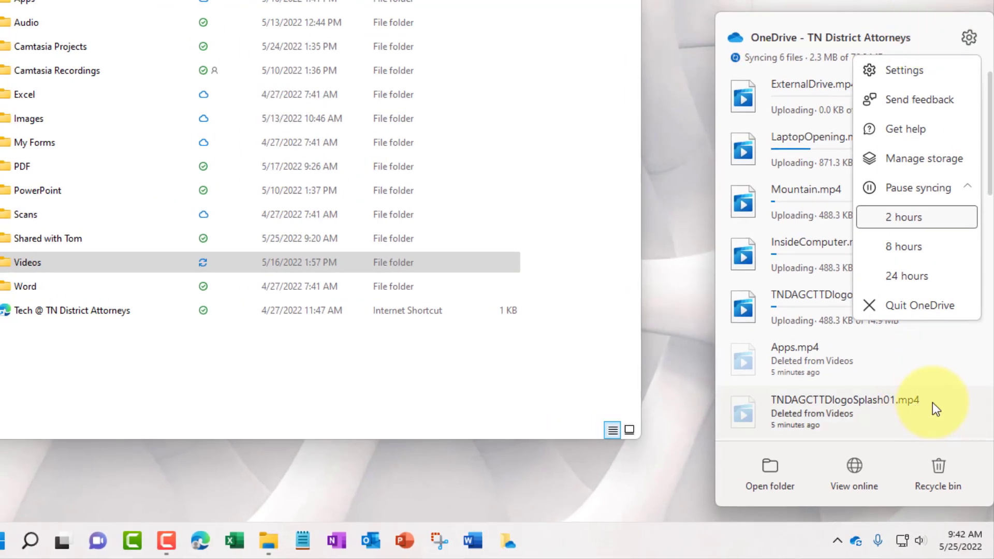
pyautogui.click(691, 451)
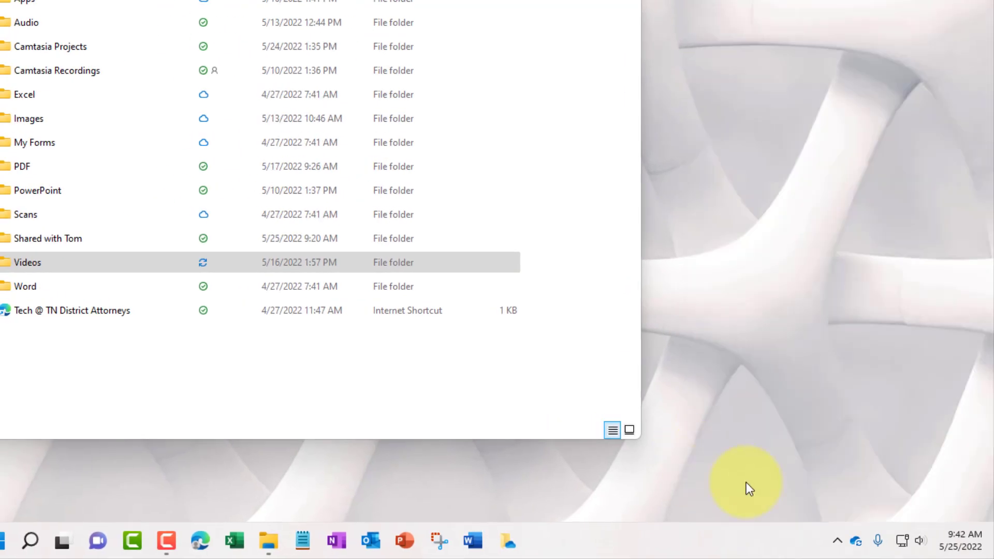
# - Check the Videos upload progress in the OneDrive flyout, then close the OneDrive folder window
pyautogui.click(861, 544)
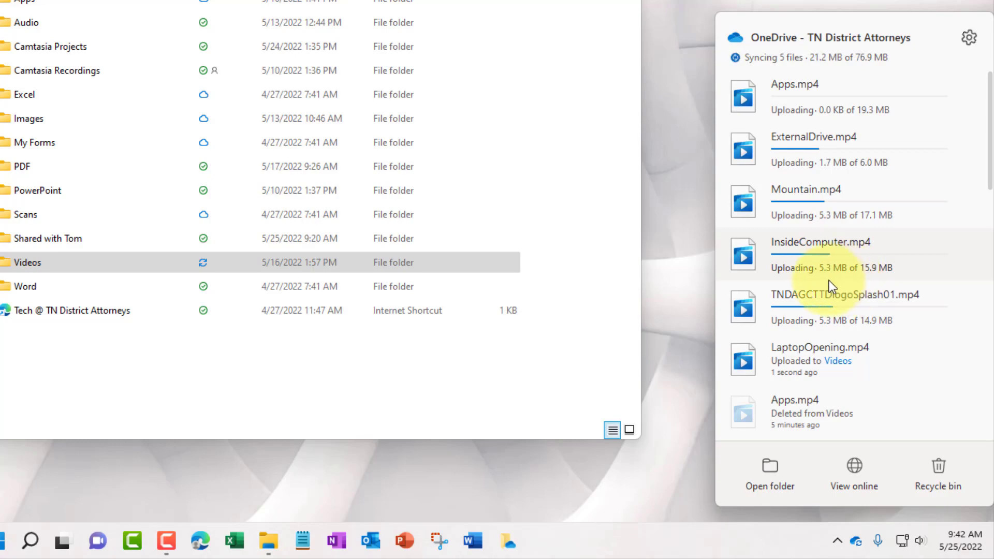
pyautogui.click(697, 278)
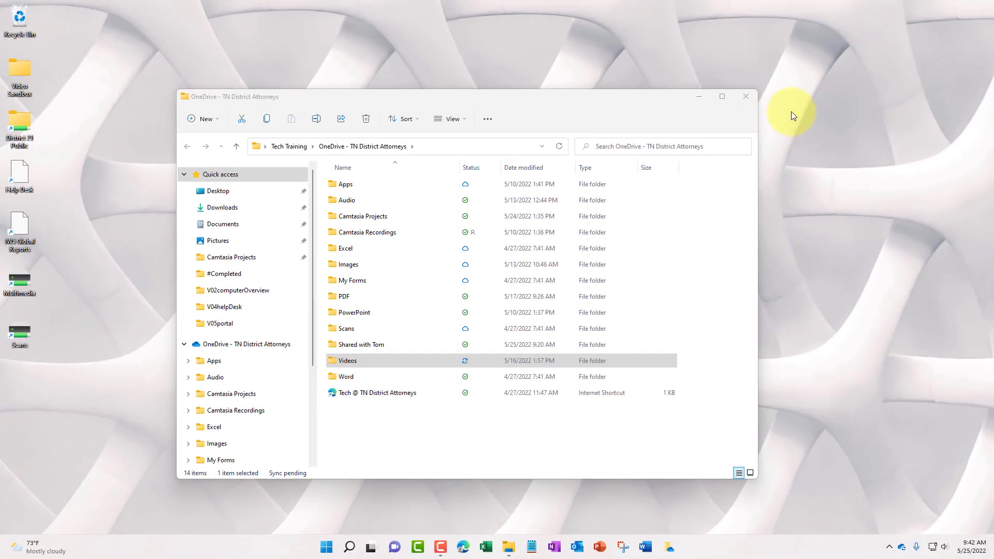
pyautogui.click(743, 99)
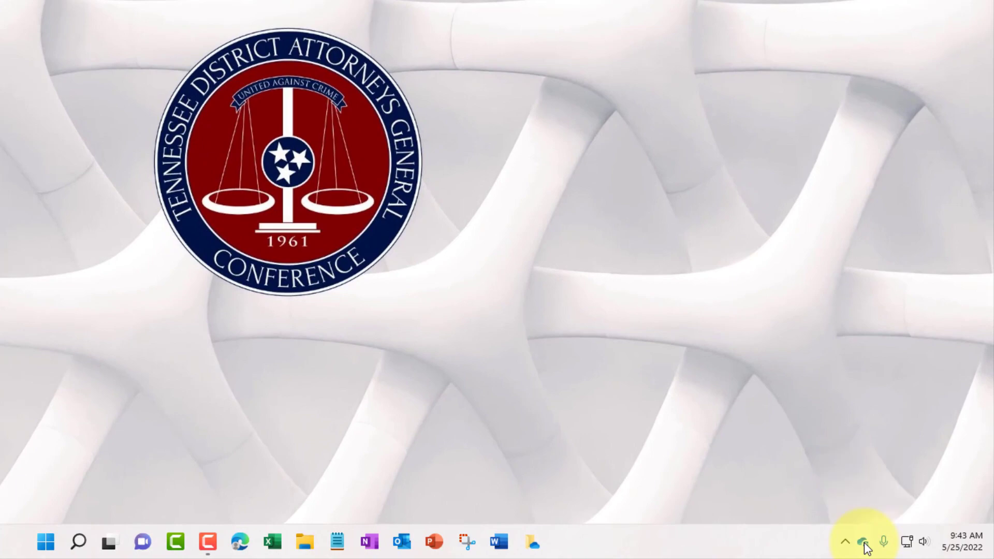
# - Go to OneDrive Settings and open Choose folders from the Account tab
pyautogui.click(864, 544)
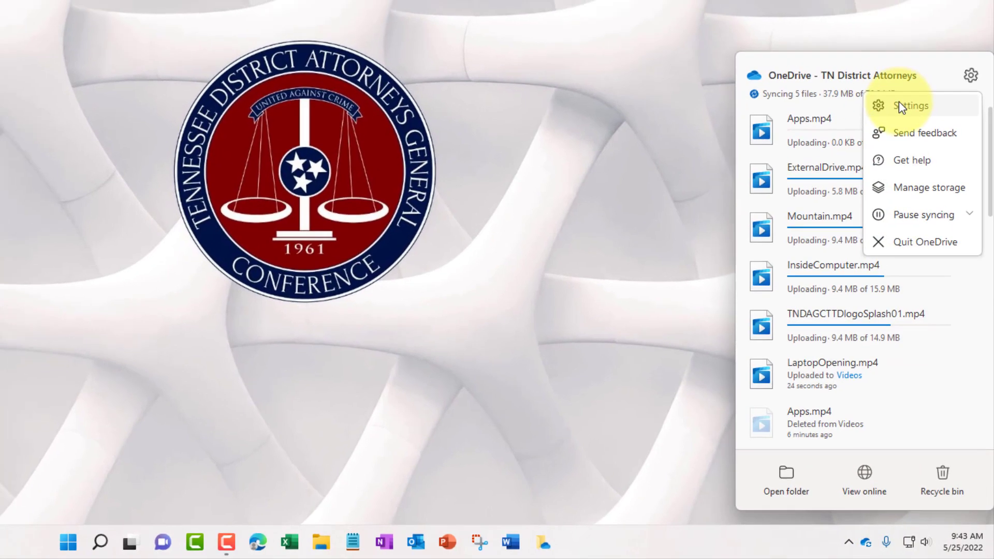
pyautogui.click(900, 106)
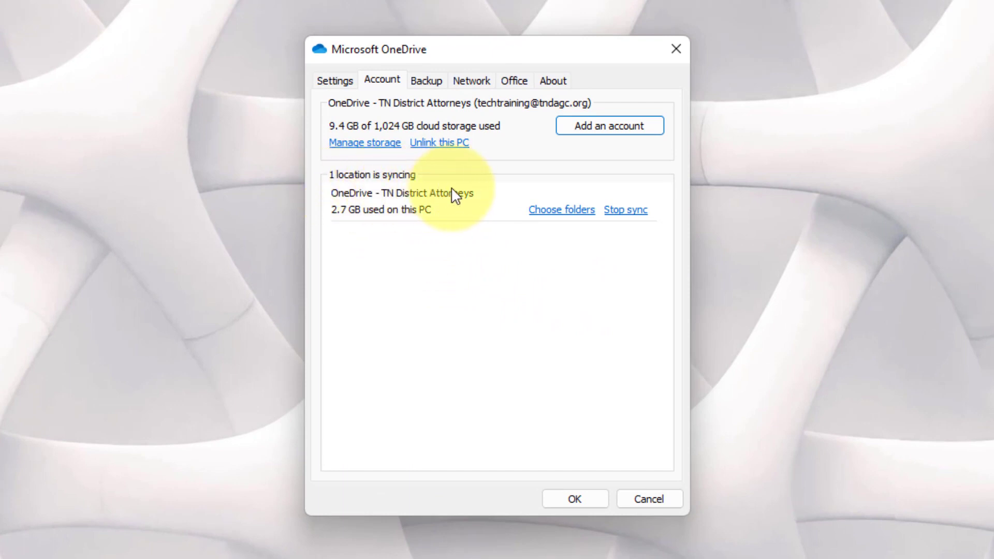
pyautogui.click(573, 213)
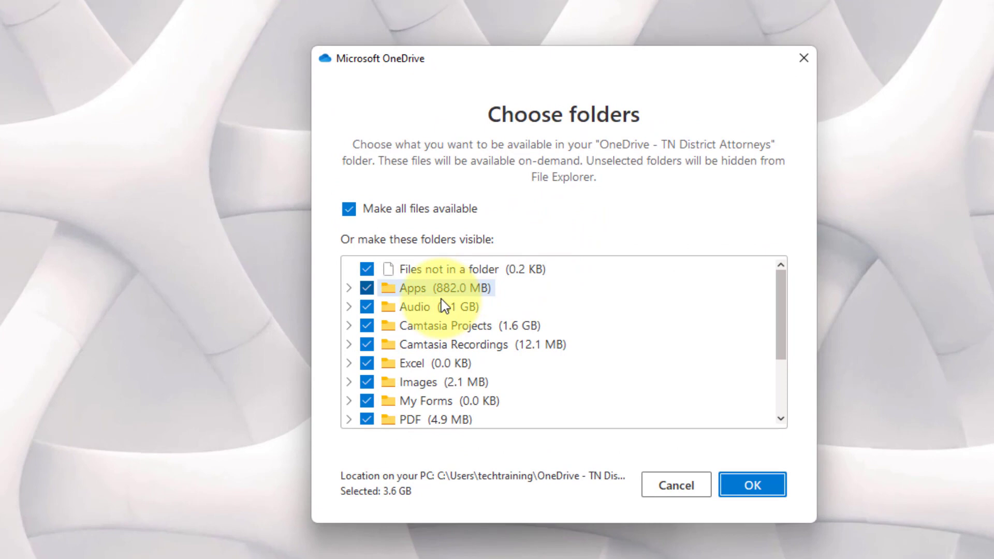
# - Uncheck Audio to preview, then cancel Choose folders and OneDrive settings so Audio stays synced
pyautogui.click(367, 308)
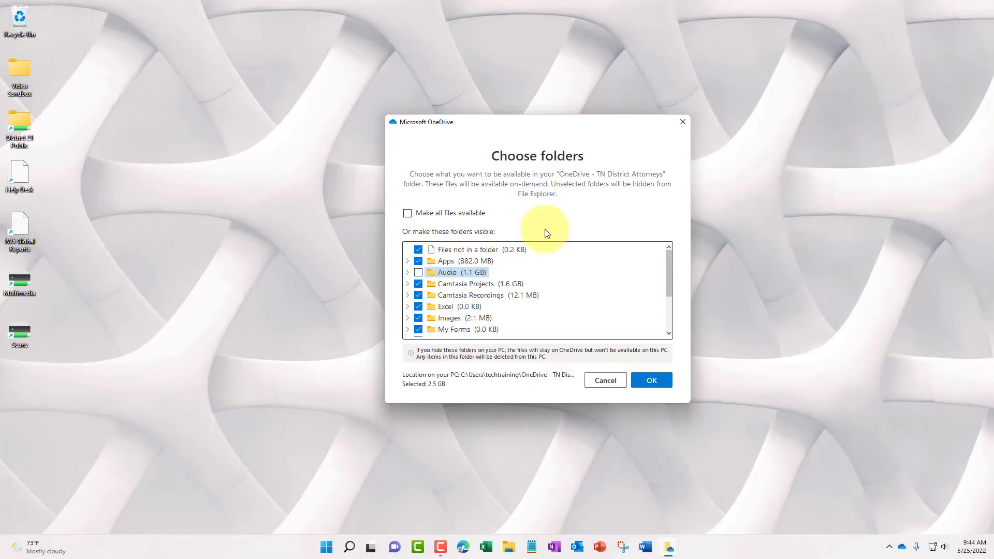
pyautogui.click(596, 382)
pyautogui.click(586, 389)
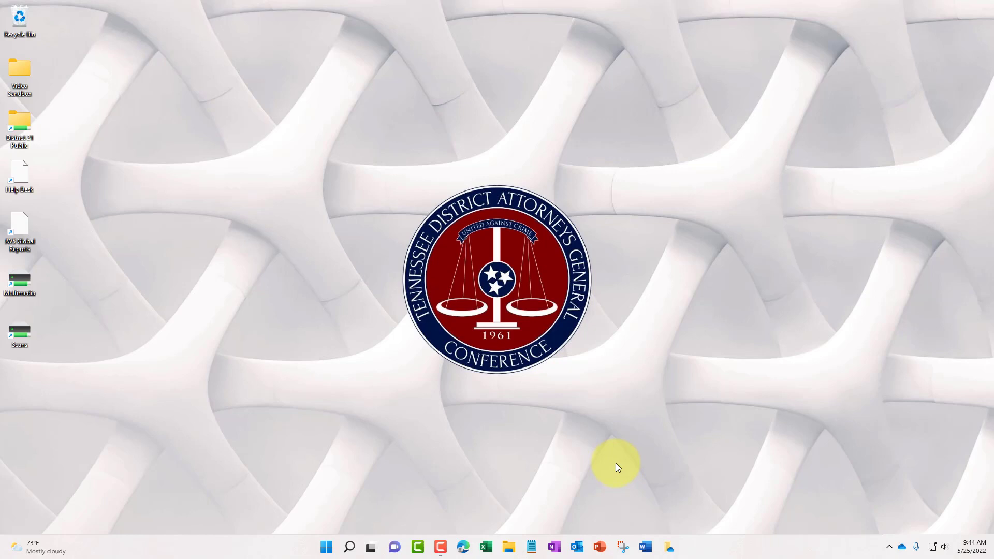
# - Open the OneDrive - TN District Attorneys folder and read each item's Status icon, e.g. Apps available when online
pyautogui.click(669, 545)
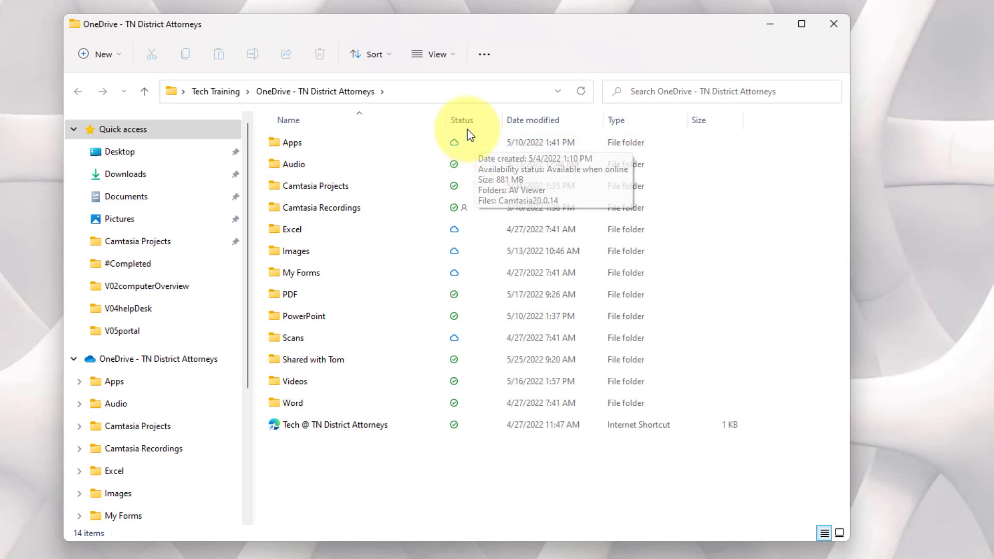
pyautogui.click(466, 137)
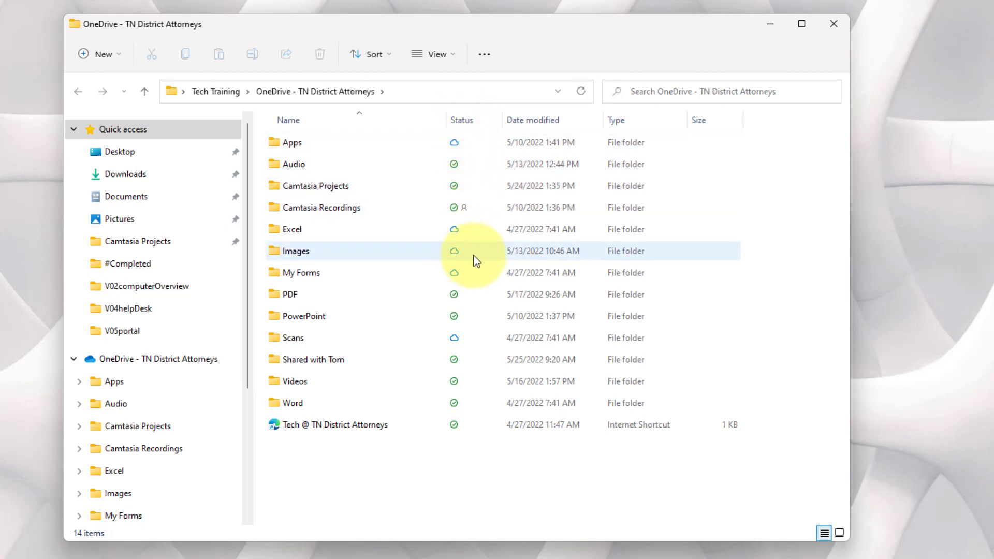
pyautogui.moveTo(470, 297)
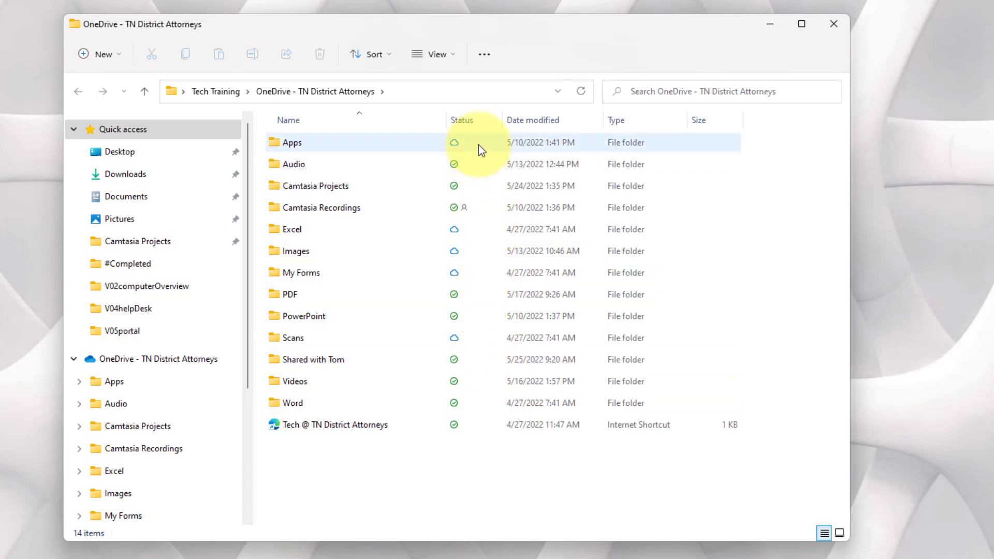
pyautogui.moveTo(478, 145)
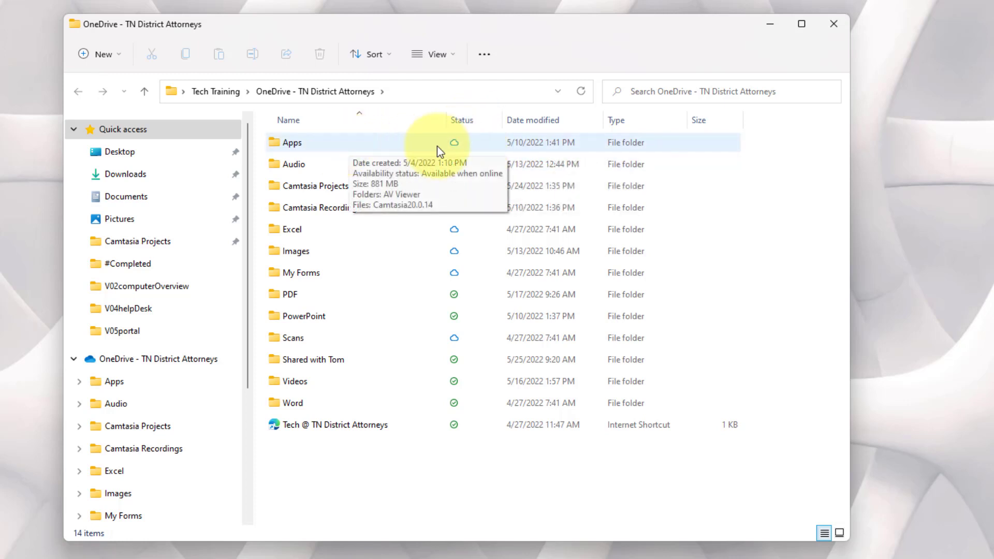
pyautogui.doubleClick(283, 143)
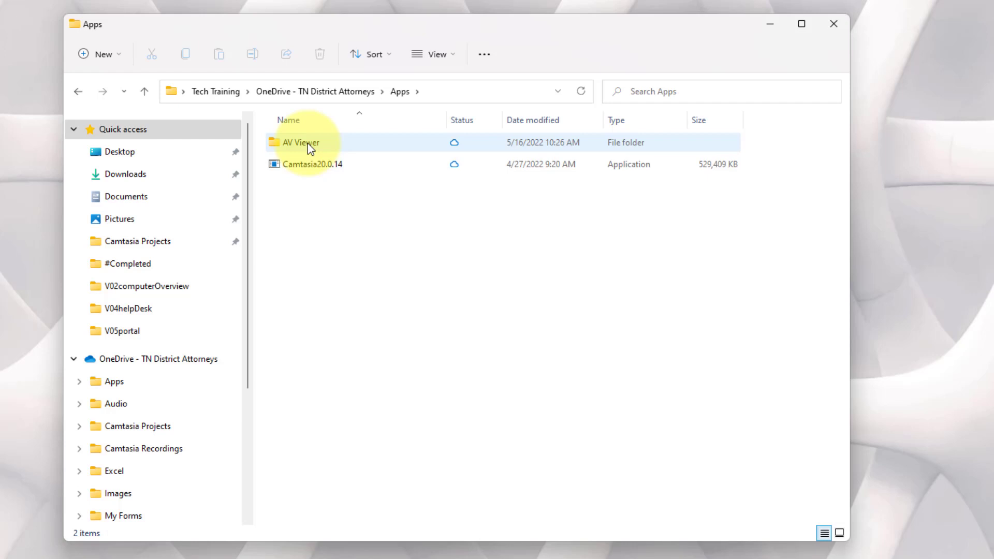
pyautogui.click(347, 91)
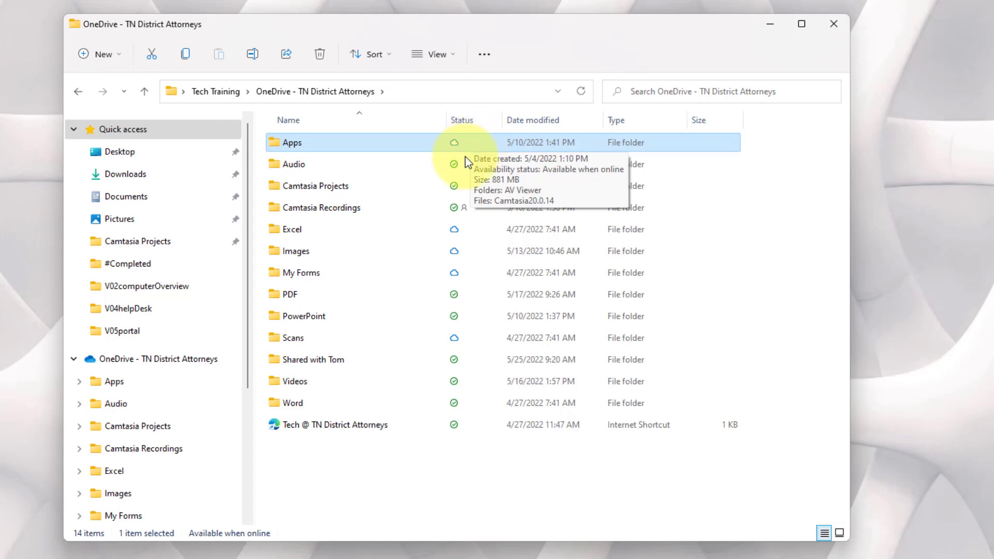
pyautogui.moveTo(460, 167)
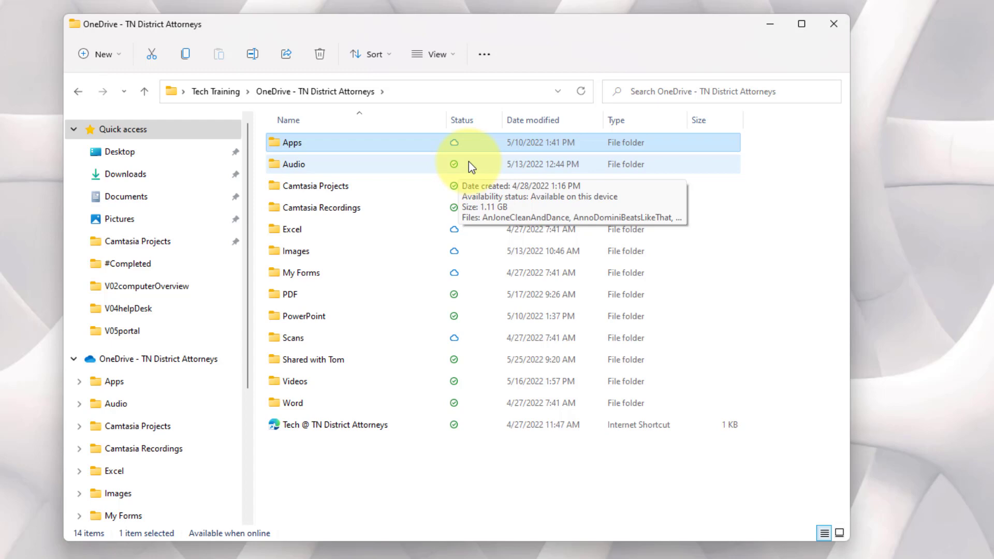
pyautogui.doubleClick(280, 165)
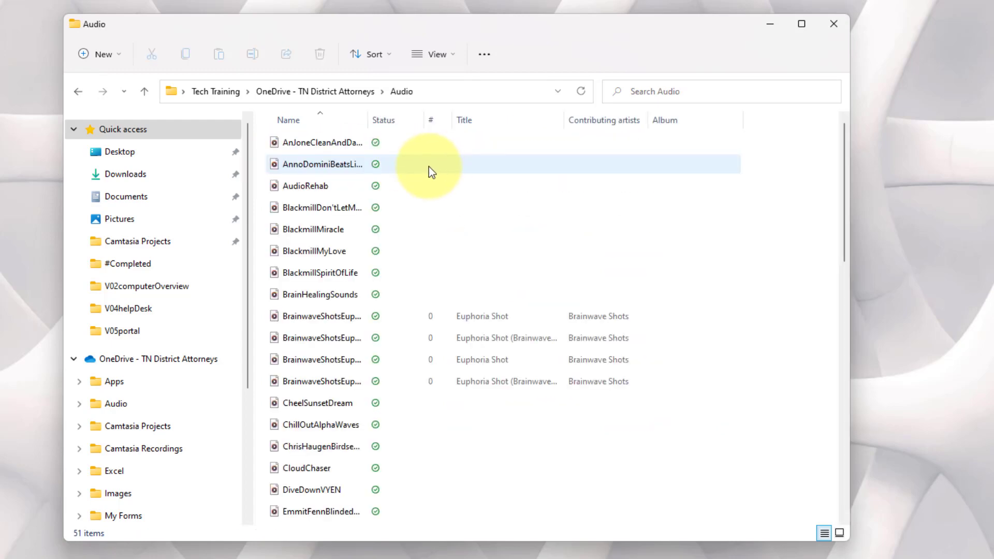
pyautogui.scroll(-10, 340, 201)
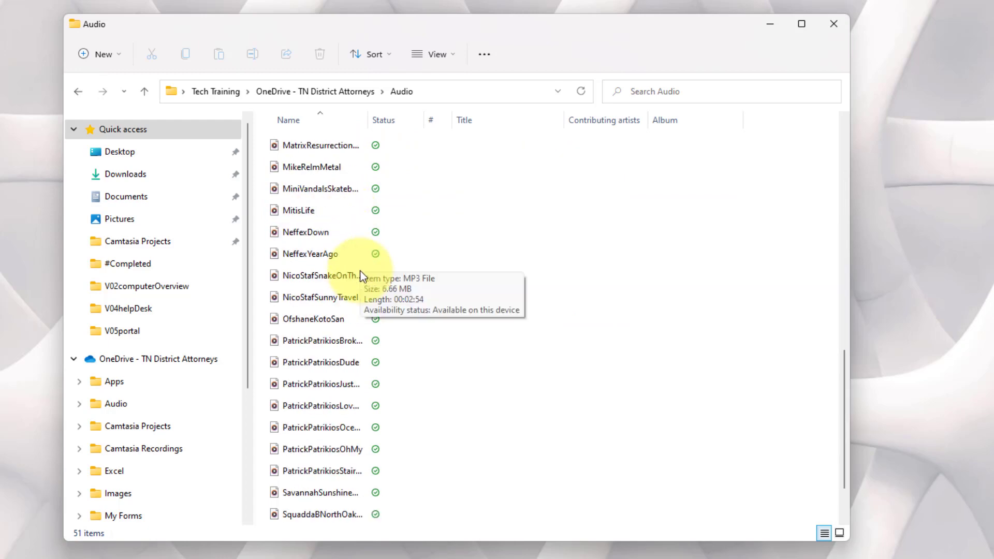
pyautogui.scroll(-1, 362, 275)
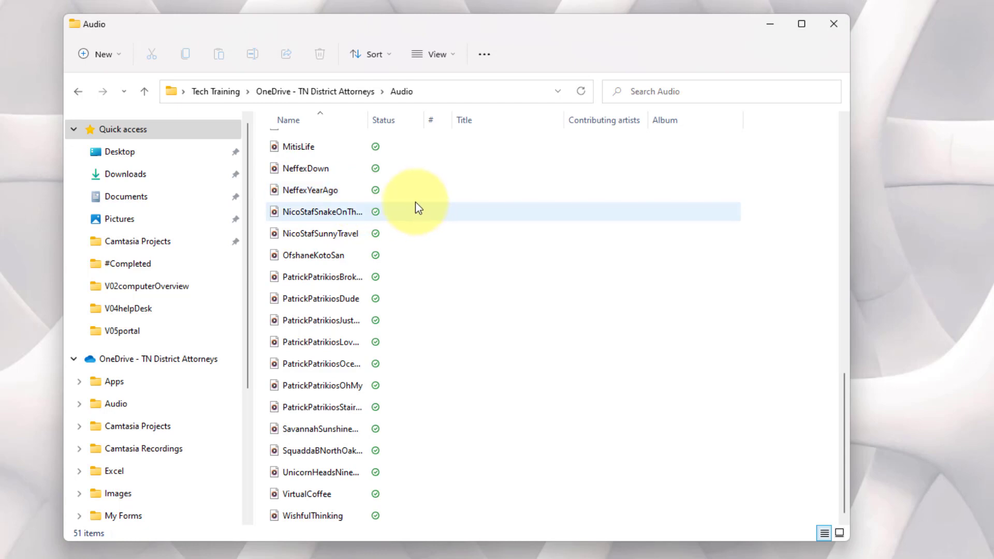
pyautogui.click(339, 92)
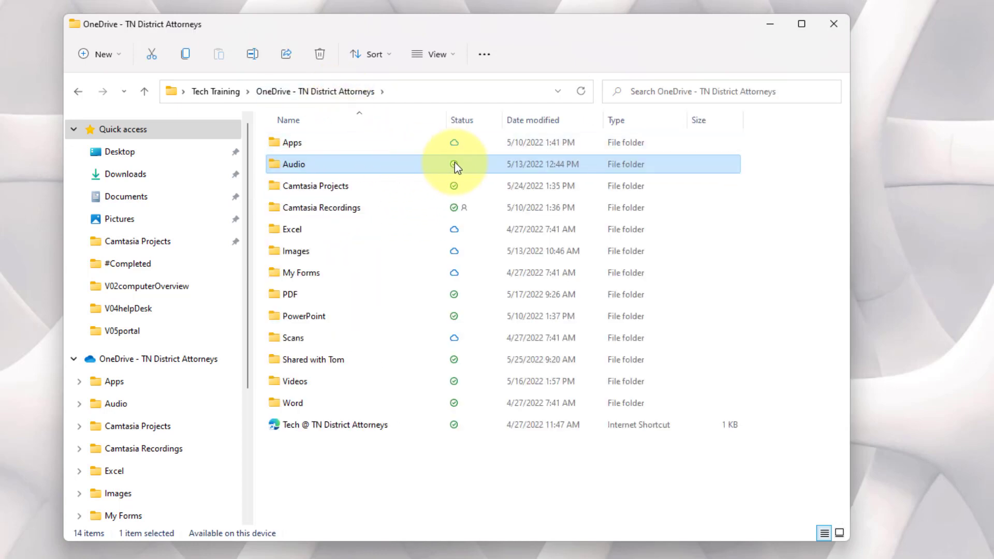
pyautogui.moveTo(471, 166)
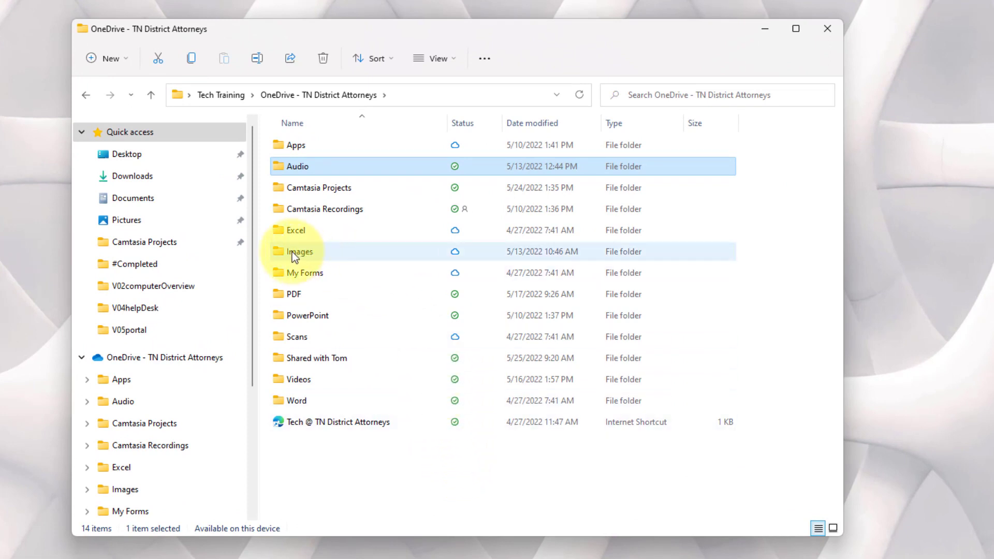
# - Set the Images folder to Always keep on this device
pyautogui.moveTo(286, 250)
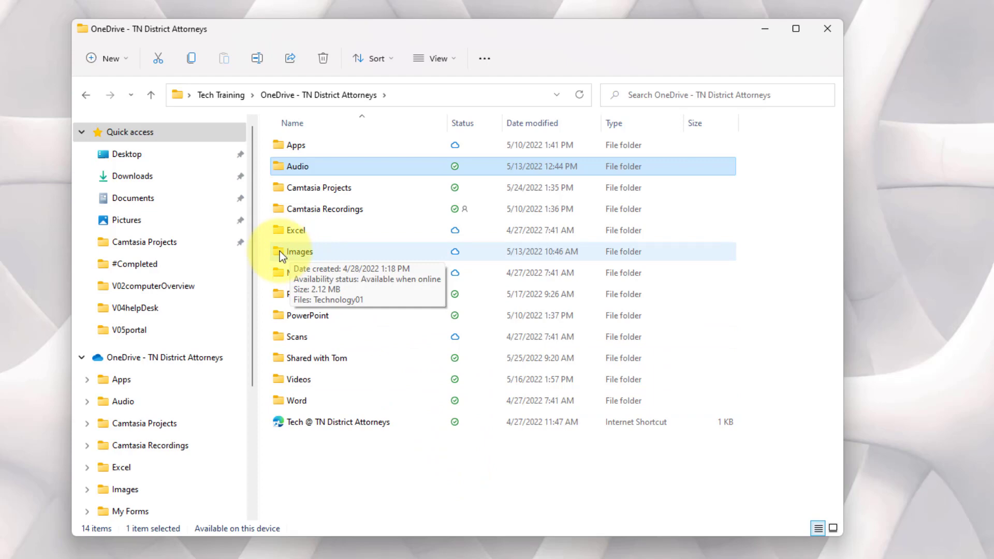
pyautogui.rightClick(279, 250)
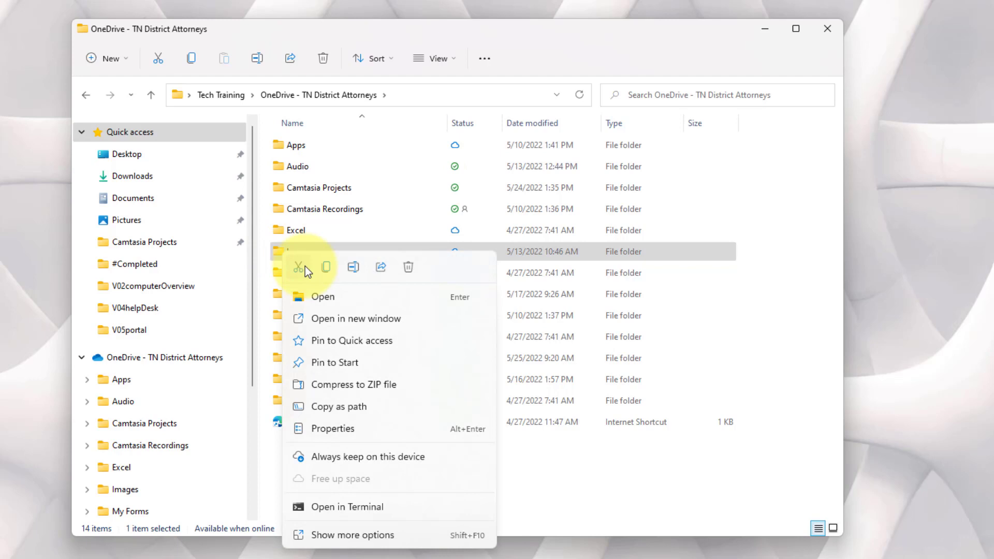
pyautogui.click(430, 458)
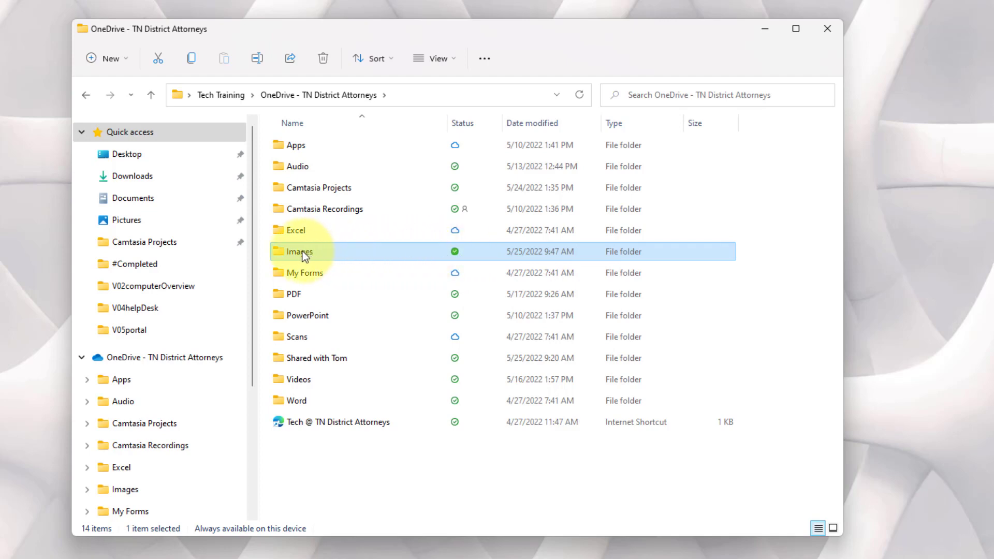
pyautogui.moveTo(310, 253)
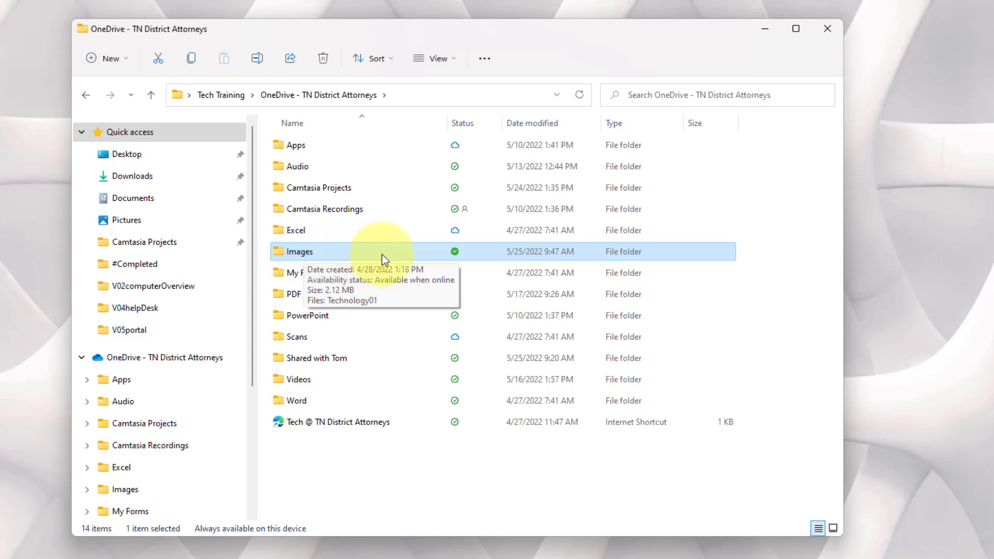
pyautogui.click(402, 446)
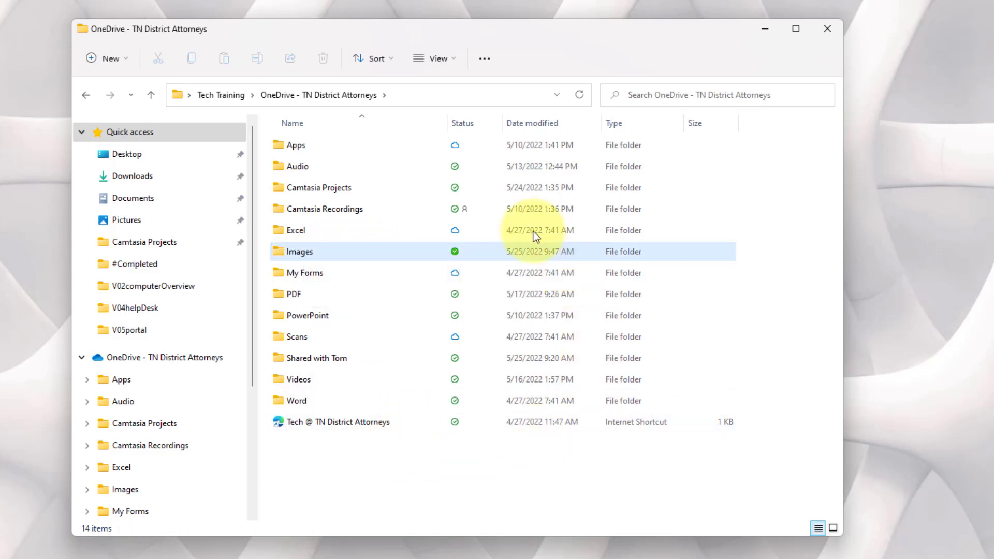
pyautogui.doubleClick(306, 170)
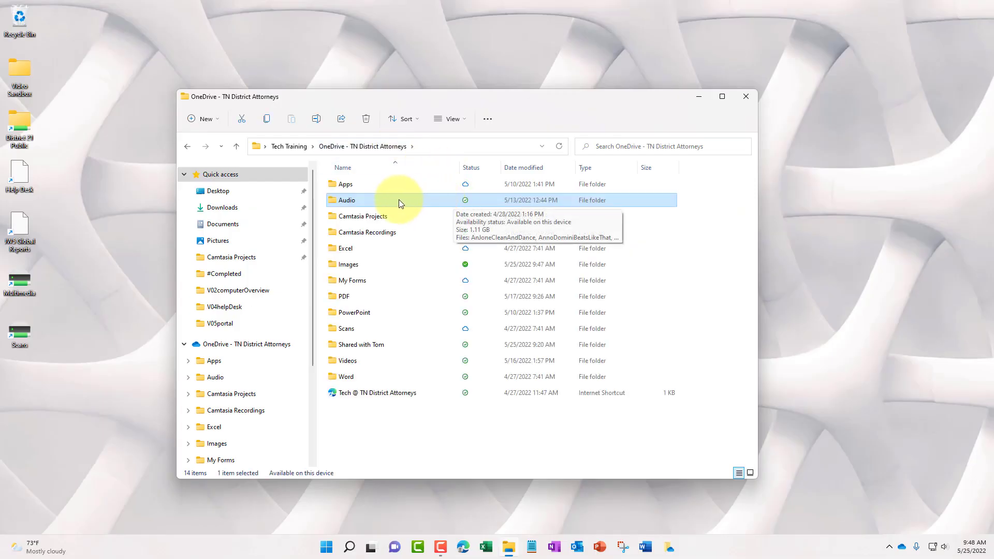
# - Dismiss the Audio folder menu and open the Apps folder, showing AV Viewer and Camtasia20.0.14
pyautogui.rightClick(352, 200)
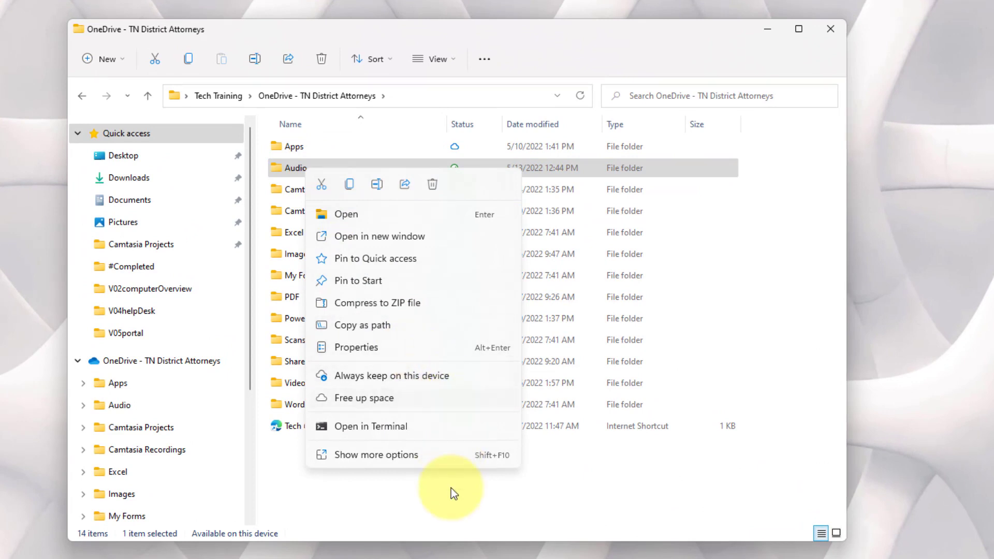
pyautogui.click(452, 504)
pyautogui.click(451, 512)
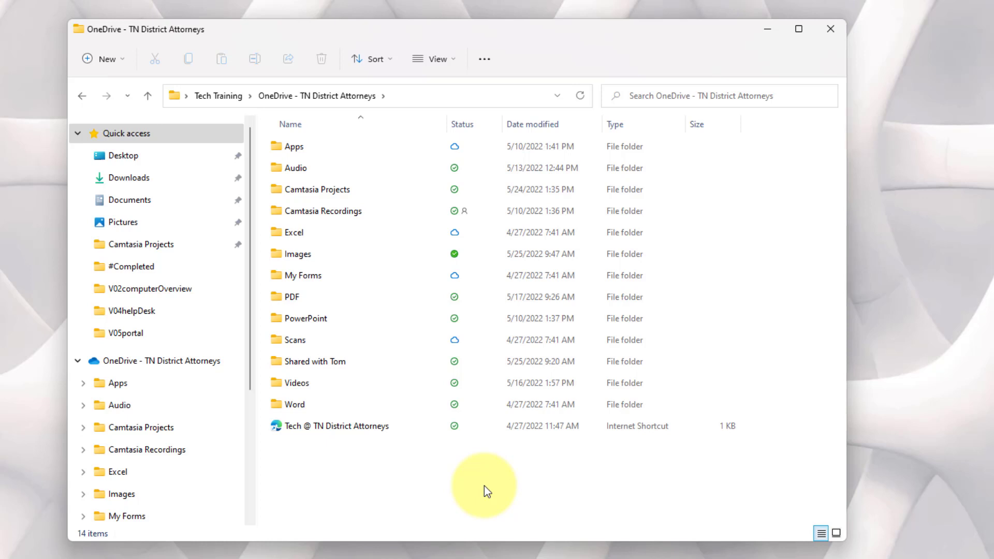
pyautogui.click(307, 147)
pyautogui.doubleClick(307, 148)
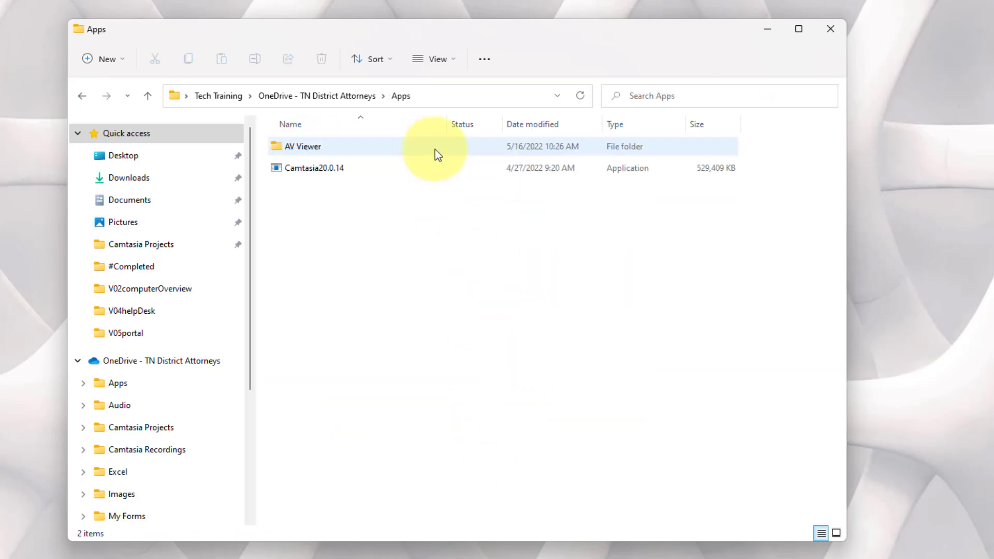